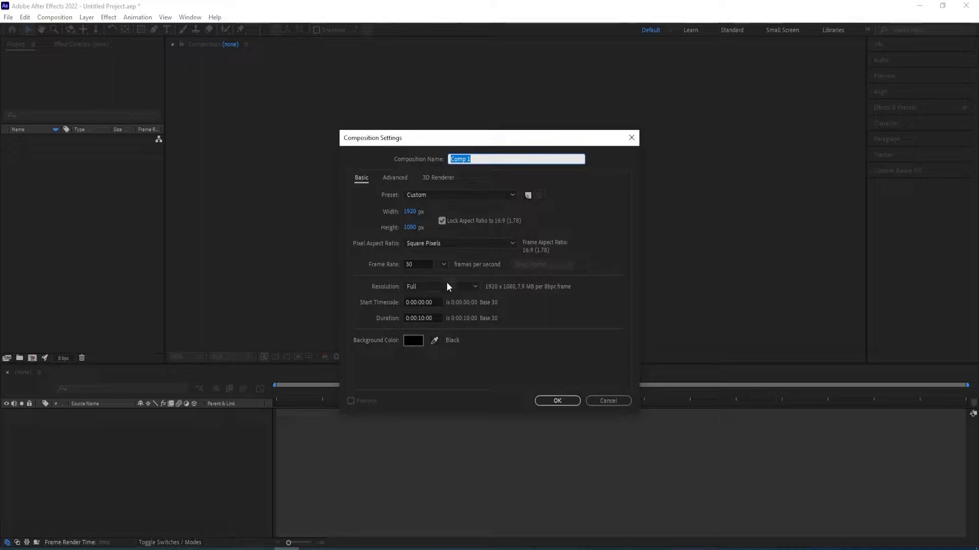
# Name the new composition "3d cylinder" and add a text layer reading BOLD to it
pyautogui.write('3d cylinder')
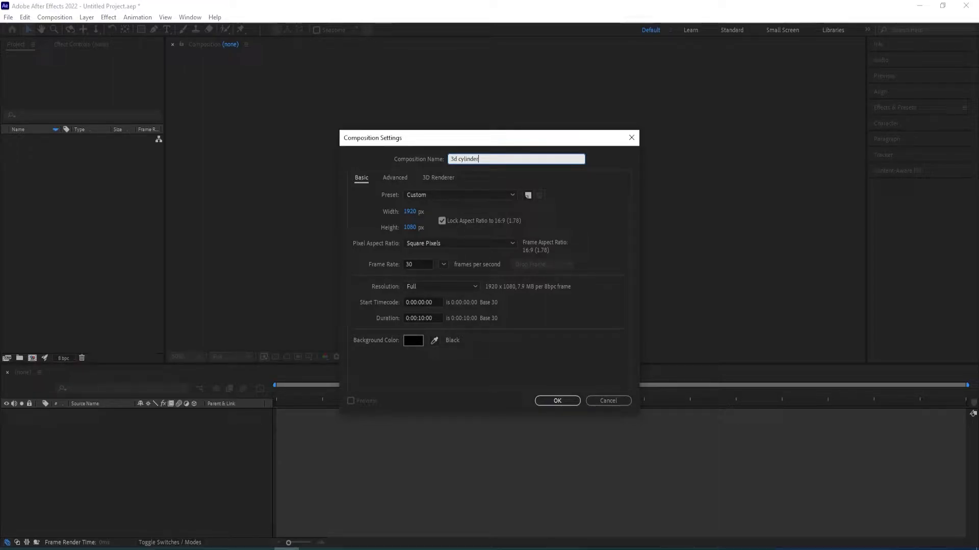
pyautogui.press('Return')
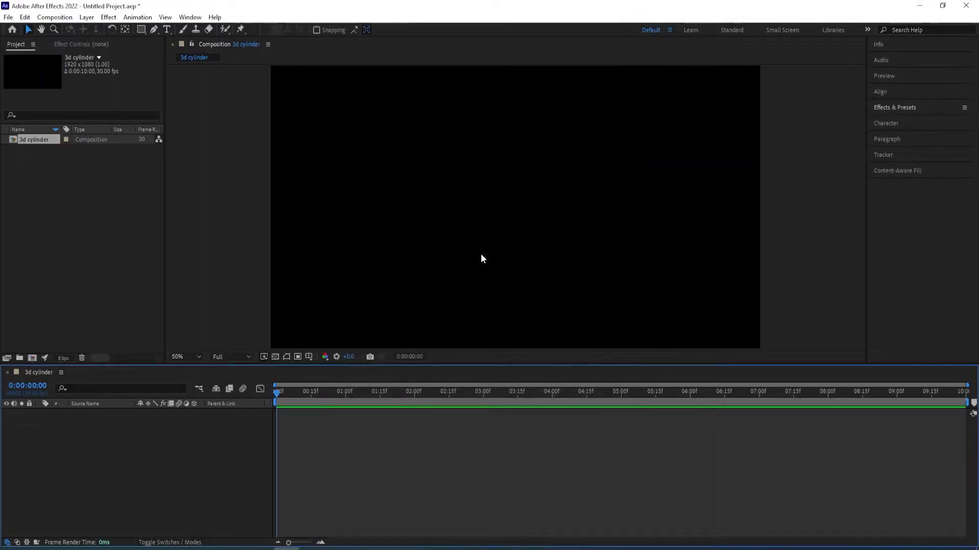
pyautogui.click(166, 31)
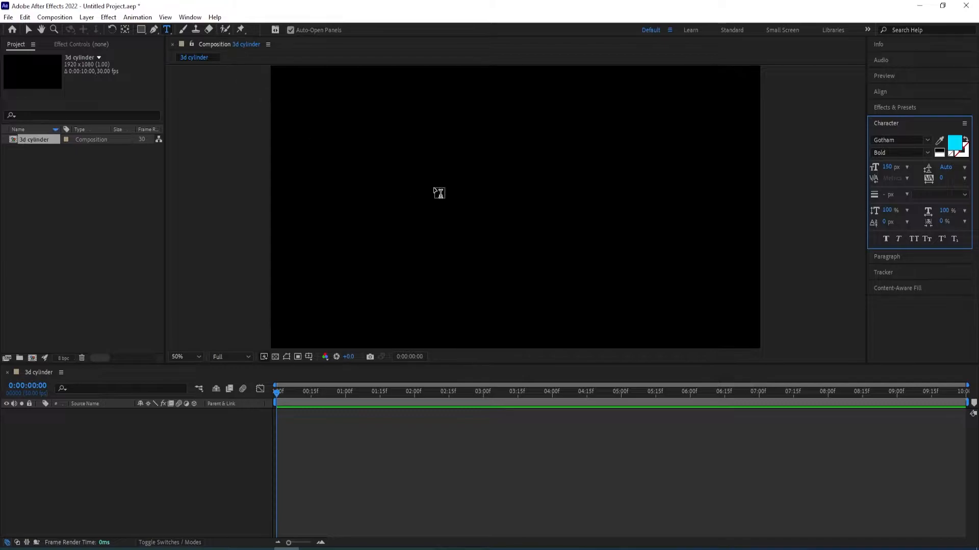
pyautogui.click(437, 193)
pyautogui.write('BOLD')
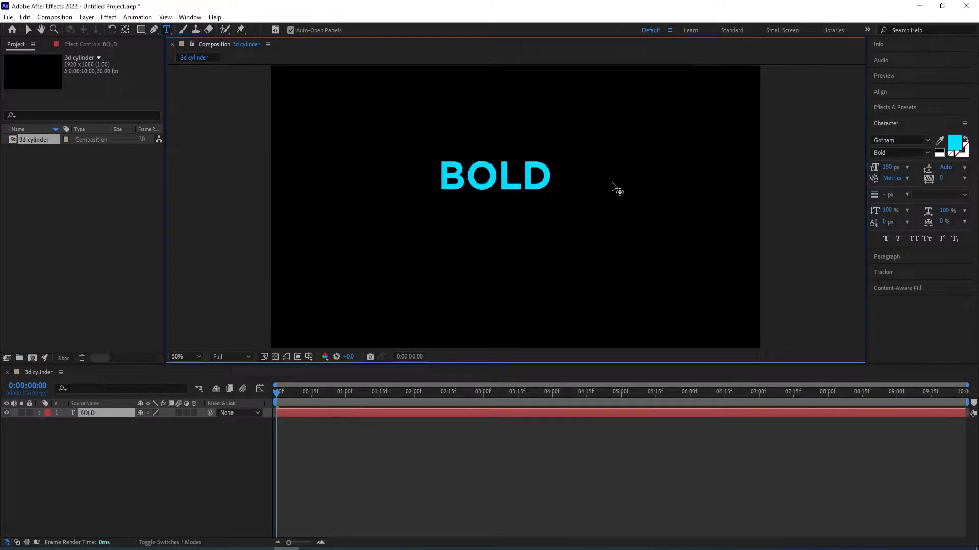
# Center the BOLD layer's anchor point within the text and center the layer in the composition
pyautogui.click(112, 415)
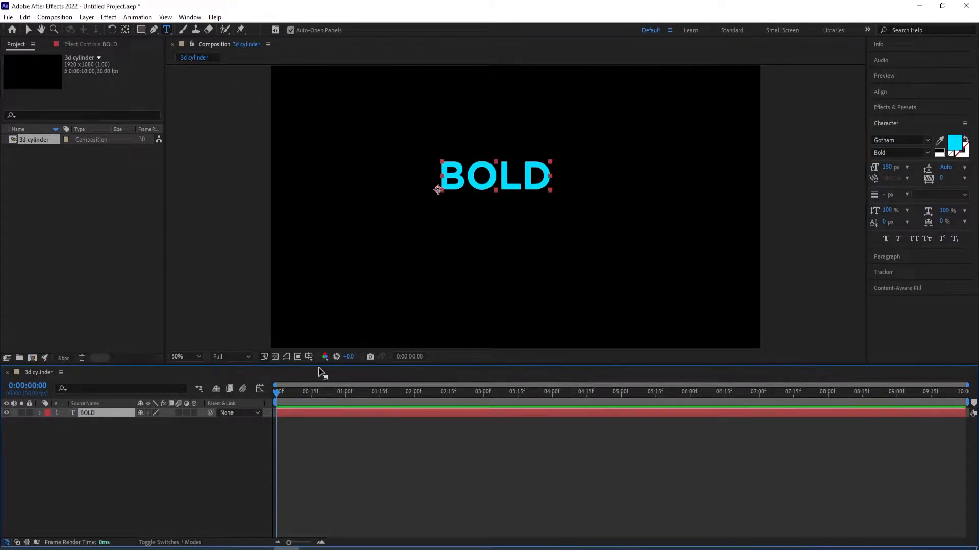
pyautogui.hotkey('ctrl', 'alt', 'Home')
pyautogui.hotkey('ctrl', 'Home')
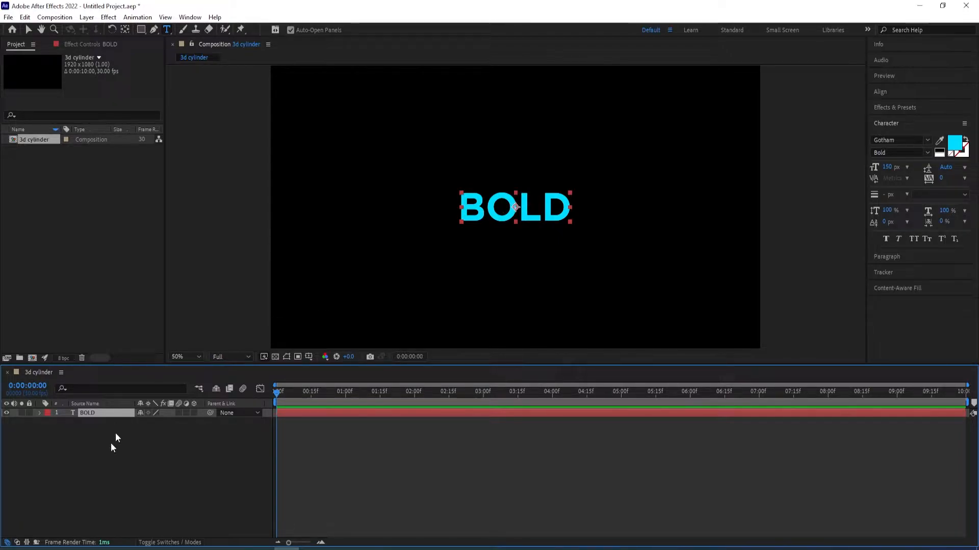
# Set the BOLD layer's rotation to 270° so the text stands vertically
pyautogui.press('r')
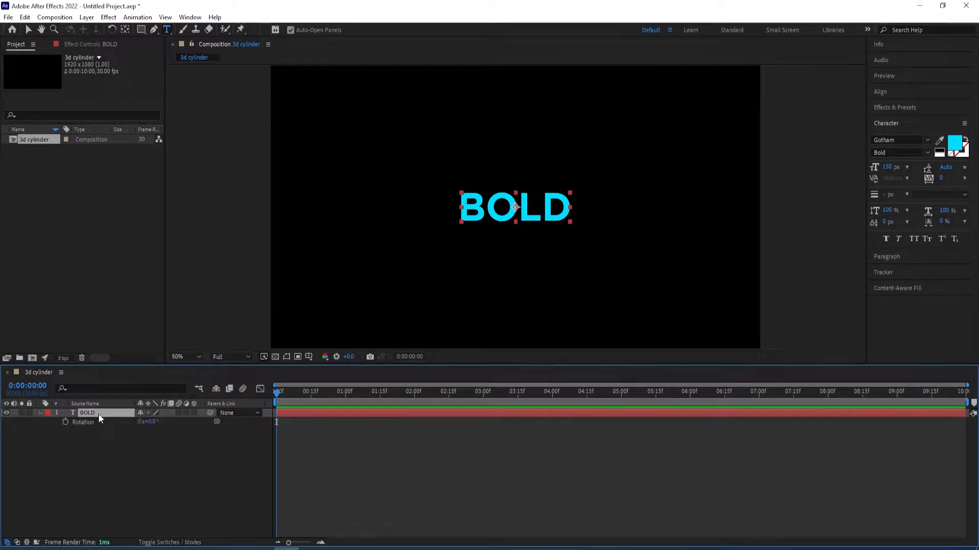
pyautogui.click(150, 422)
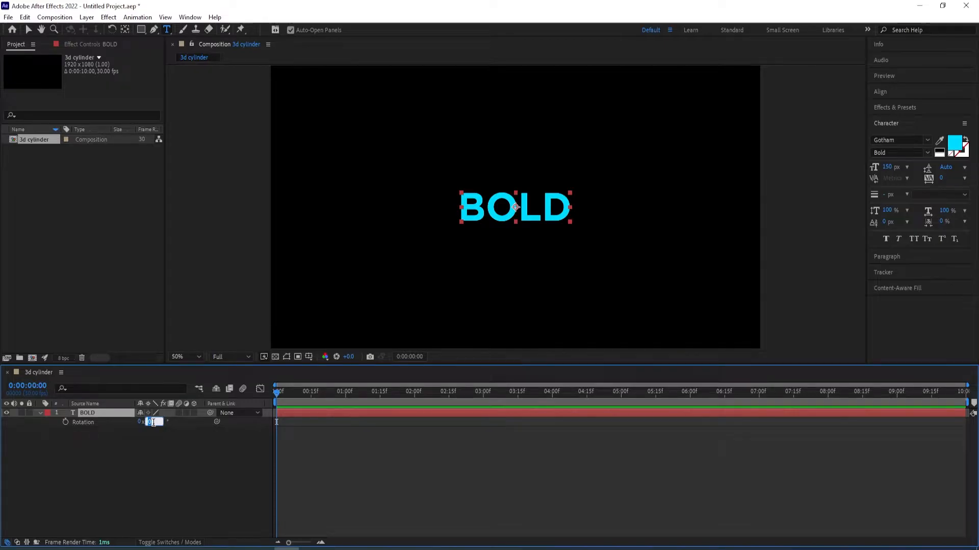
pyautogui.write('270')
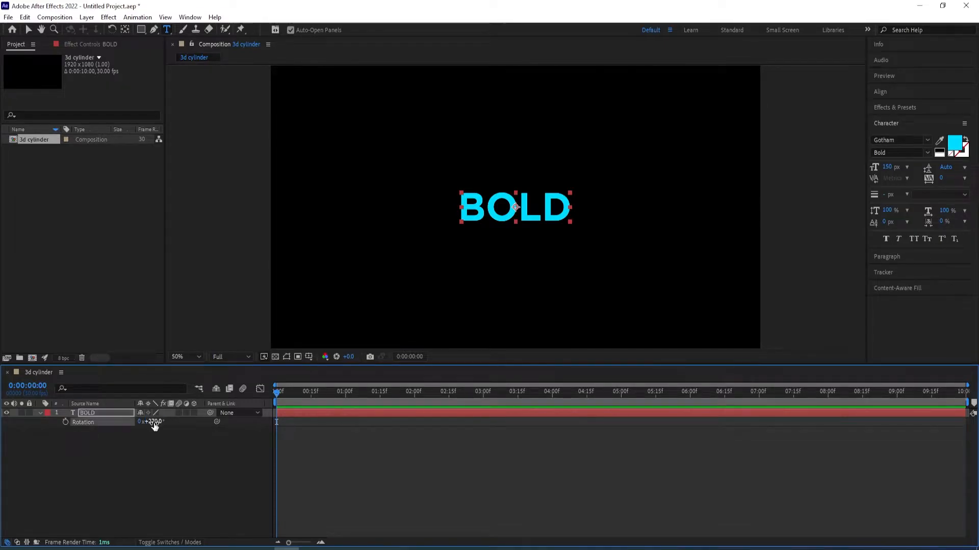
pyautogui.press('Return')
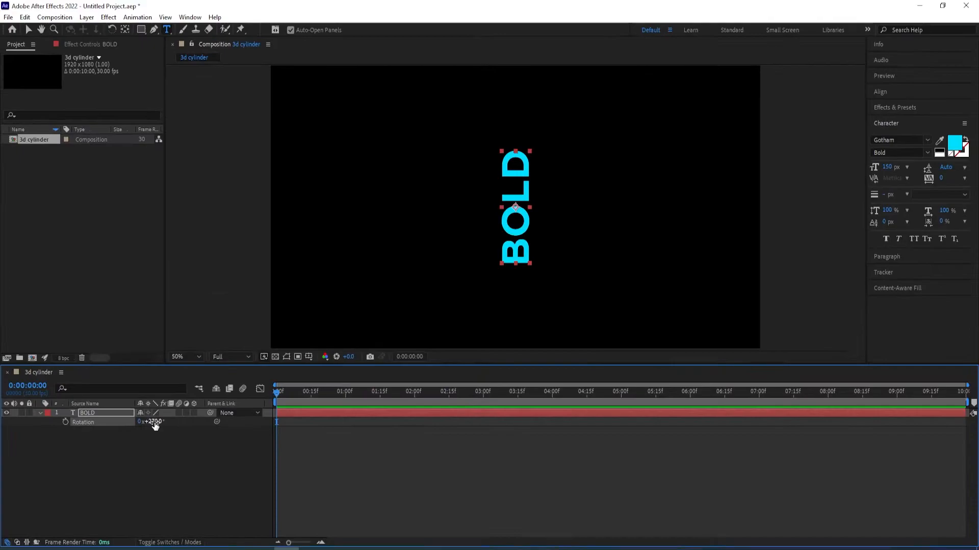
# Find the CC RepeTile effect and apply it to the BOLD text layer
pyautogui.click(102, 414)
pyautogui.press('v')
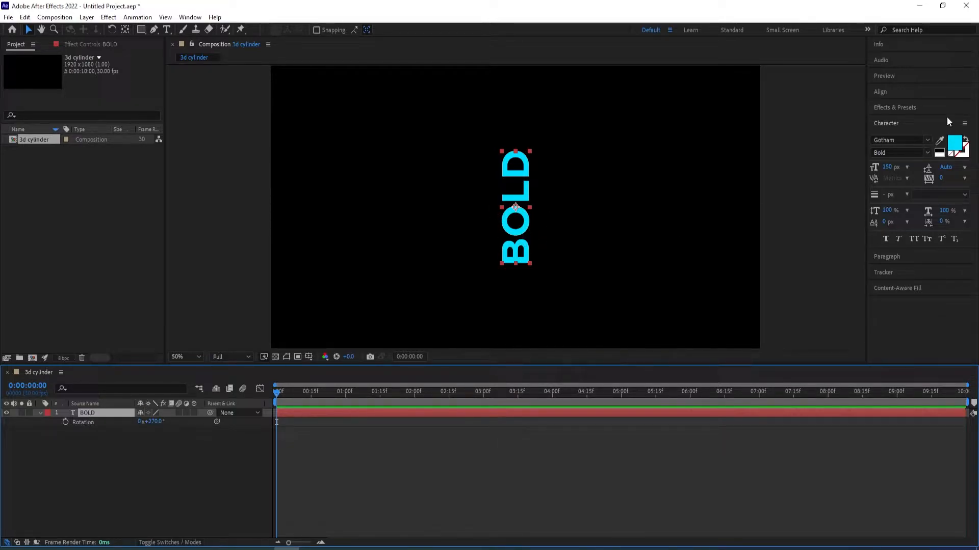
pyautogui.click(897, 109)
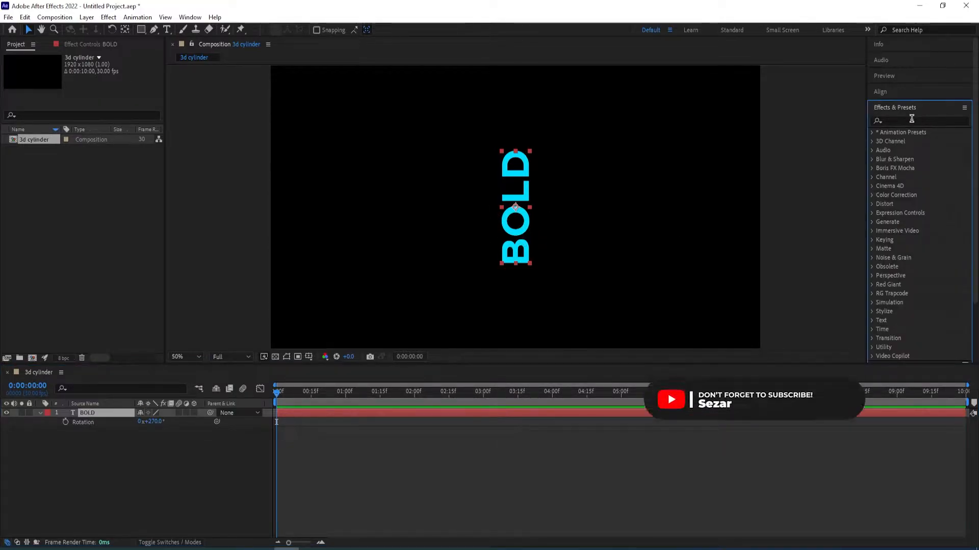
pyautogui.click(911, 120)
pyautogui.write('c')
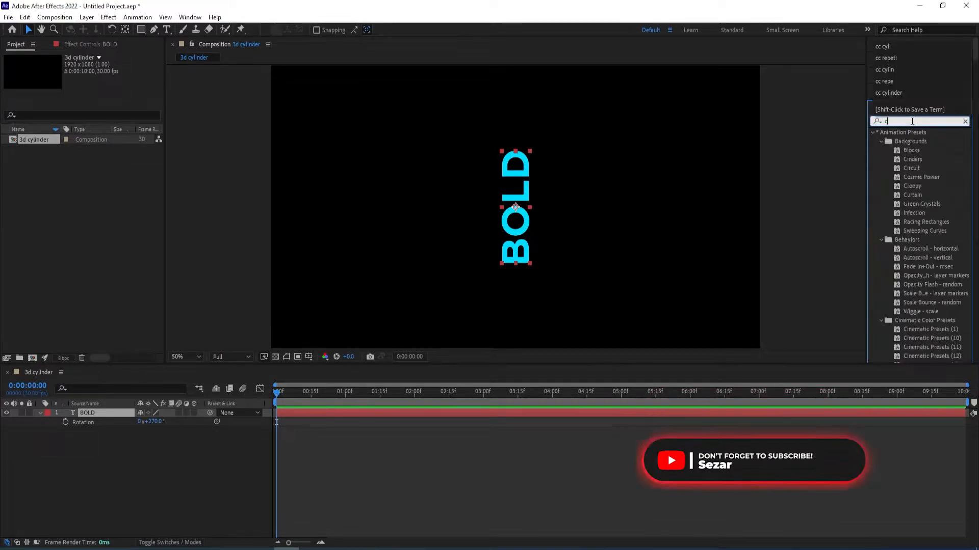
pyautogui.write('c')
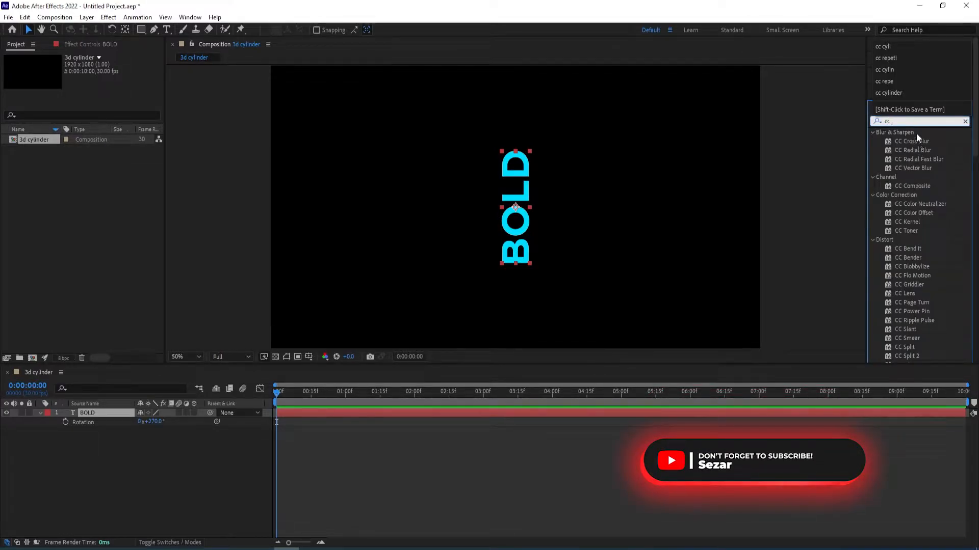
pyautogui.write(' repeti')
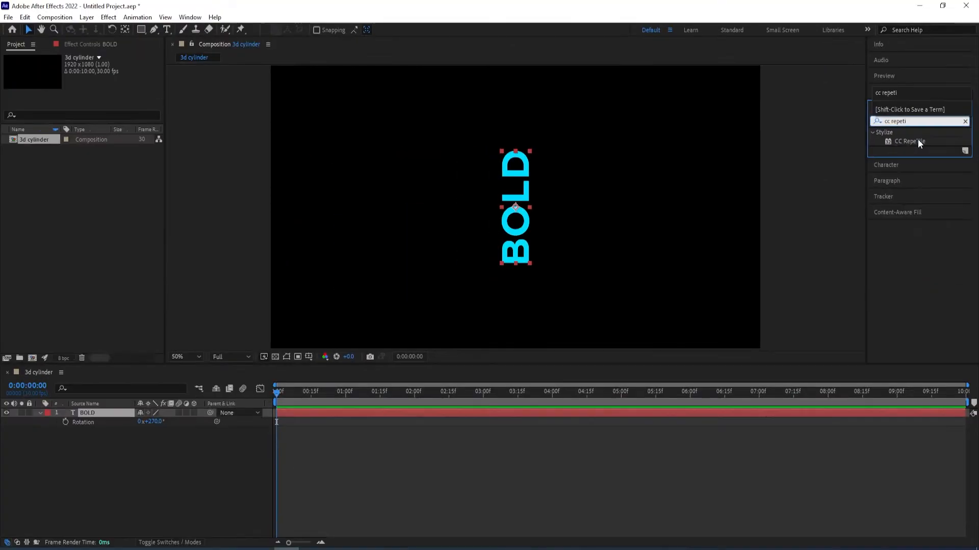
pyautogui.doubleClick(910, 141)
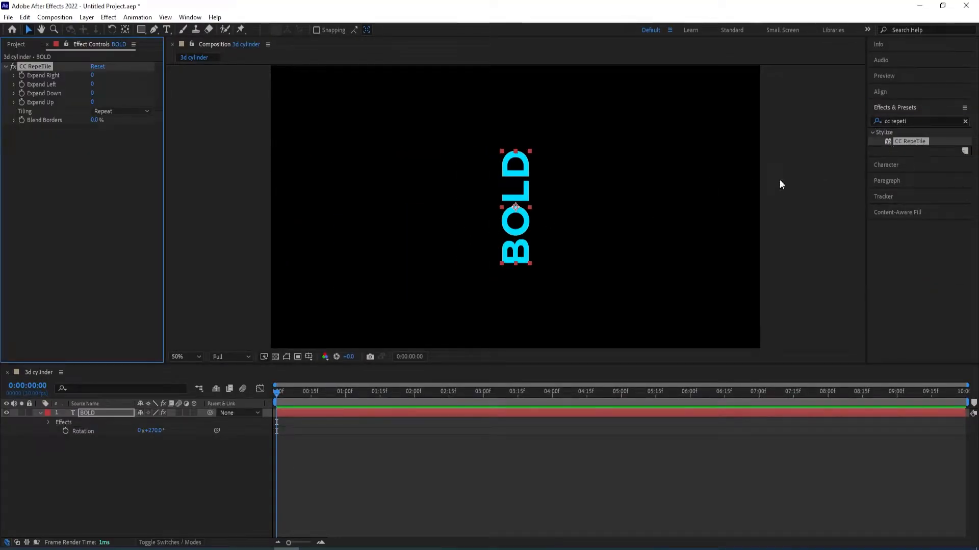
# Find the CC Cylinder effect and apply it to the BOLD text layer
pyautogui.click(933, 121)
pyautogui.write('cc cylinder')
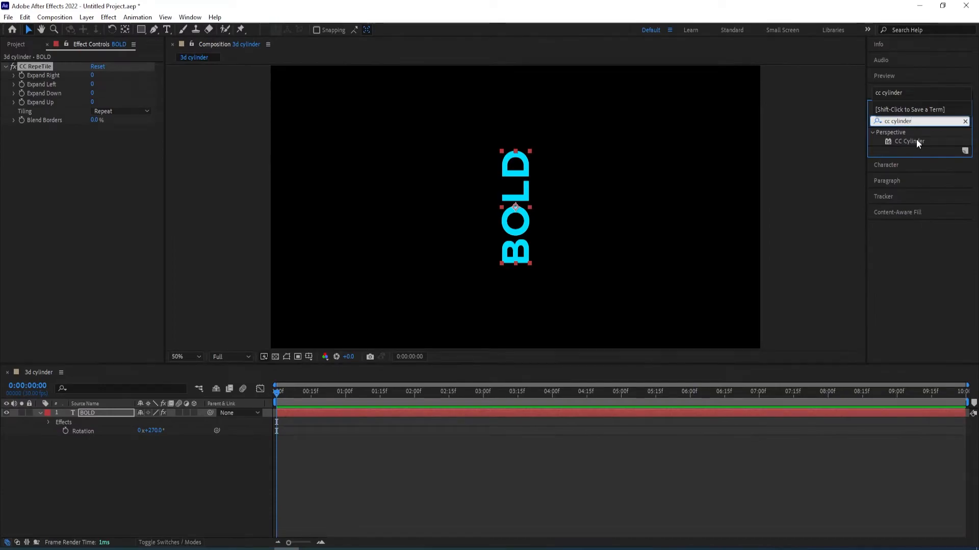
pyautogui.doubleClick(916, 141)
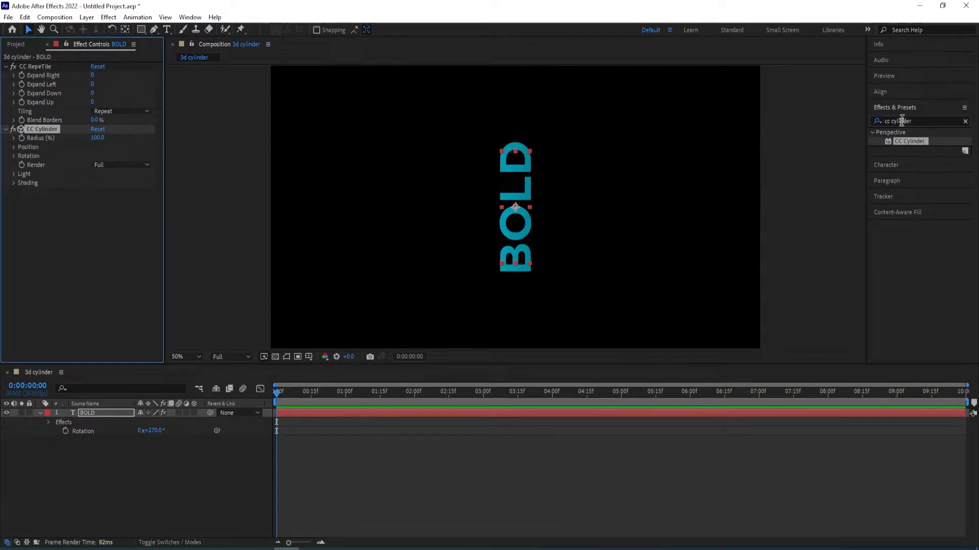
pyautogui.click(888, 165)
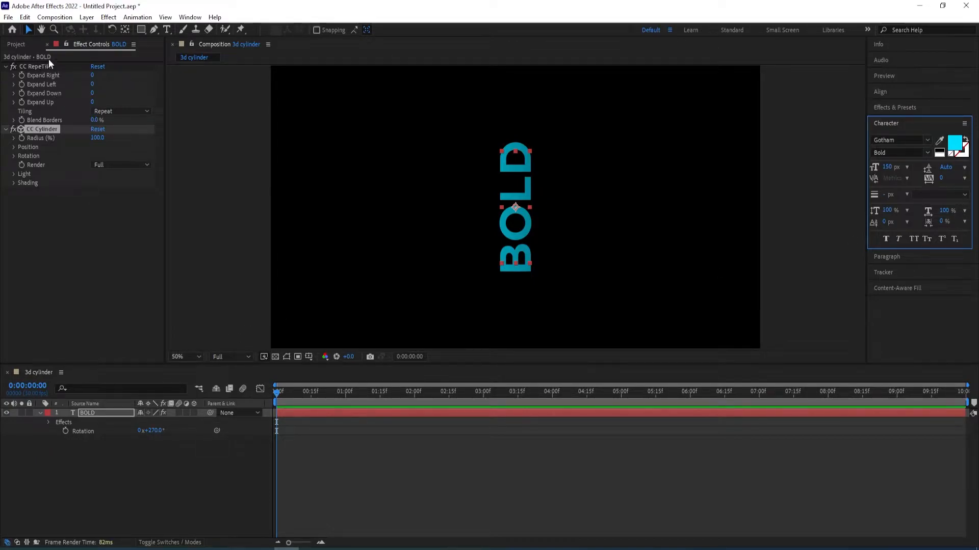
# Set both Expand Right and Expand Left of CC RepeTile to 905 to wrap the text around the cylinder
pyautogui.moveTo(90, 75); pyautogui.dragTo(605, 129)
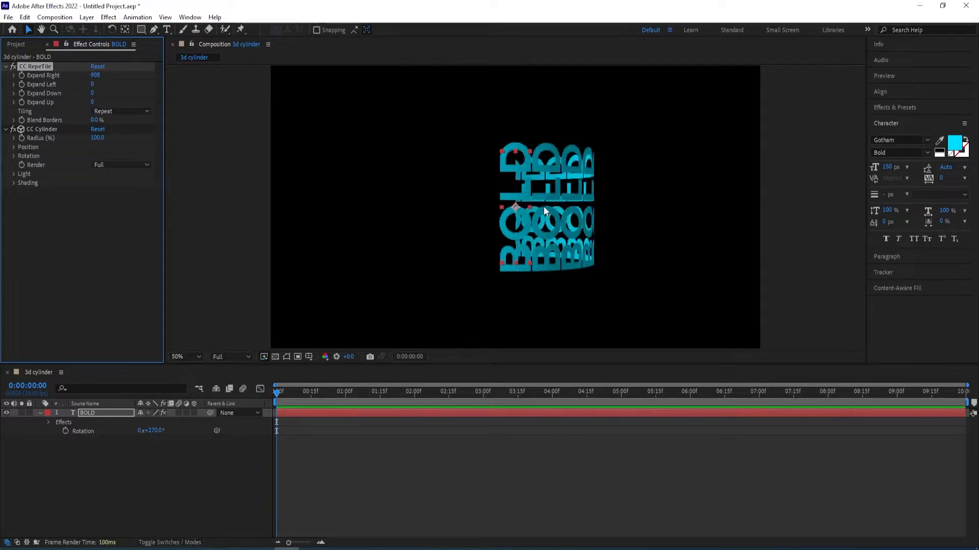
pyautogui.click(97, 75)
pyautogui.write('905')
pyautogui.press('Return')
pyautogui.moveTo(91, 85); pyautogui.dragTo(698, 183)
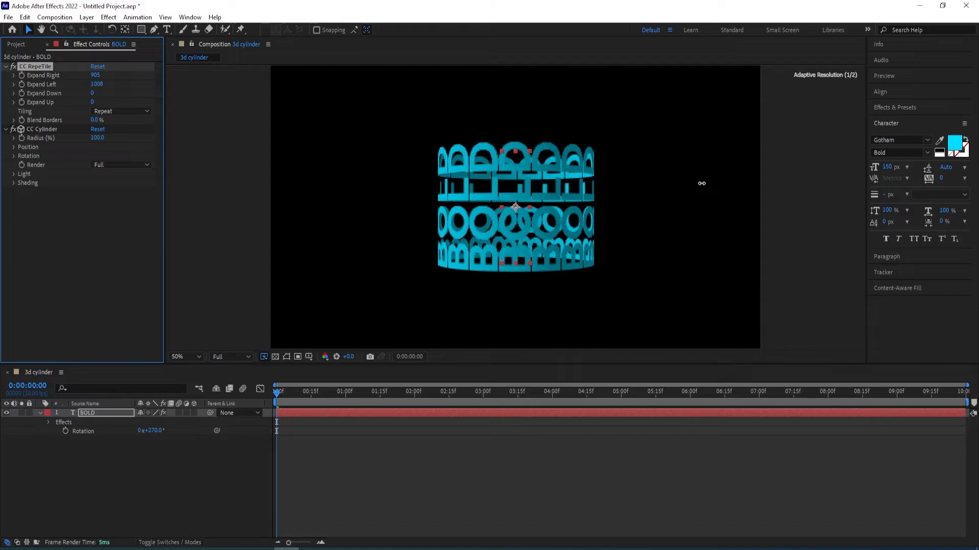
pyautogui.click(100, 85)
pyautogui.write('905')
pyautogui.press('Return')
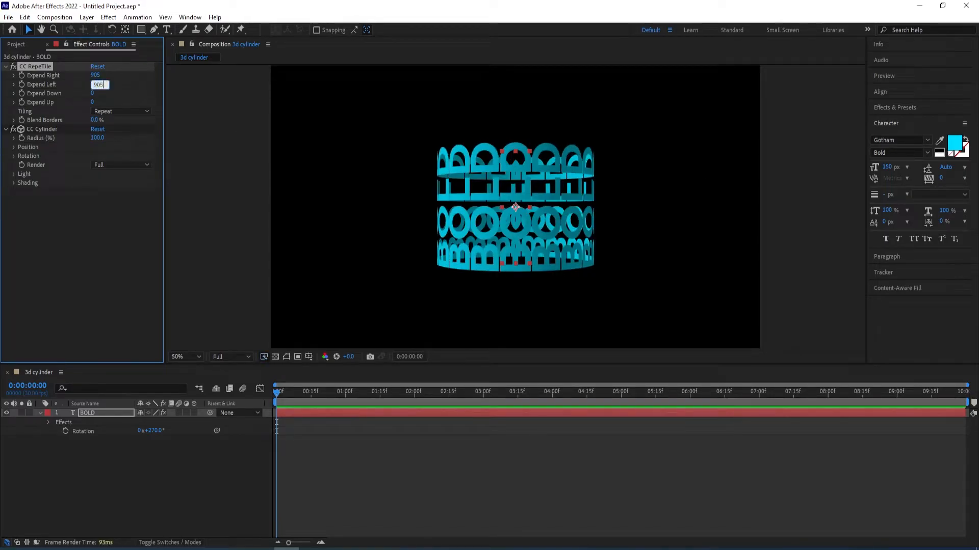
# Set CC Cylinder's Rotation Z to 90° and Rotation X to -31°, and collapse the effect's settings
pyautogui.click(13, 156)
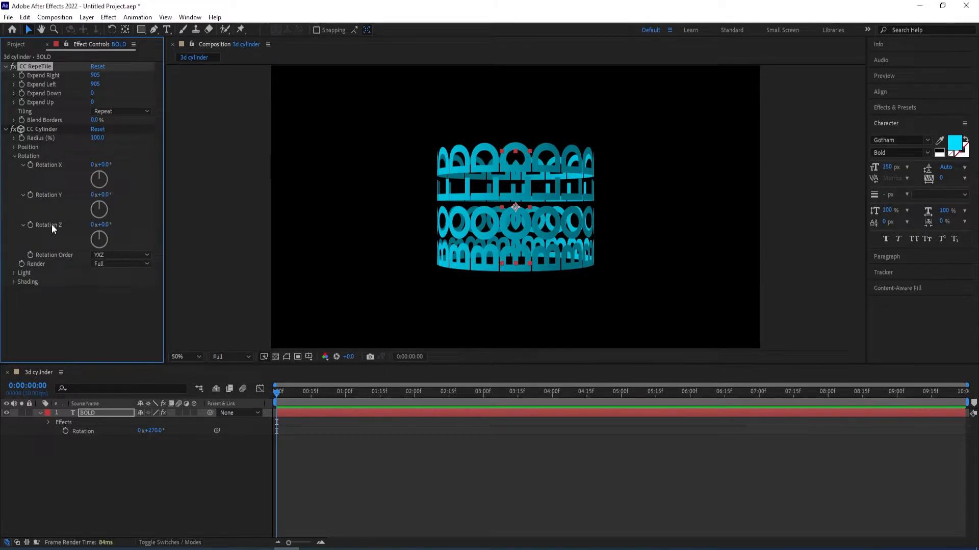
pyautogui.click(104, 225)
pyautogui.write('90')
pyautogui.press('Return')
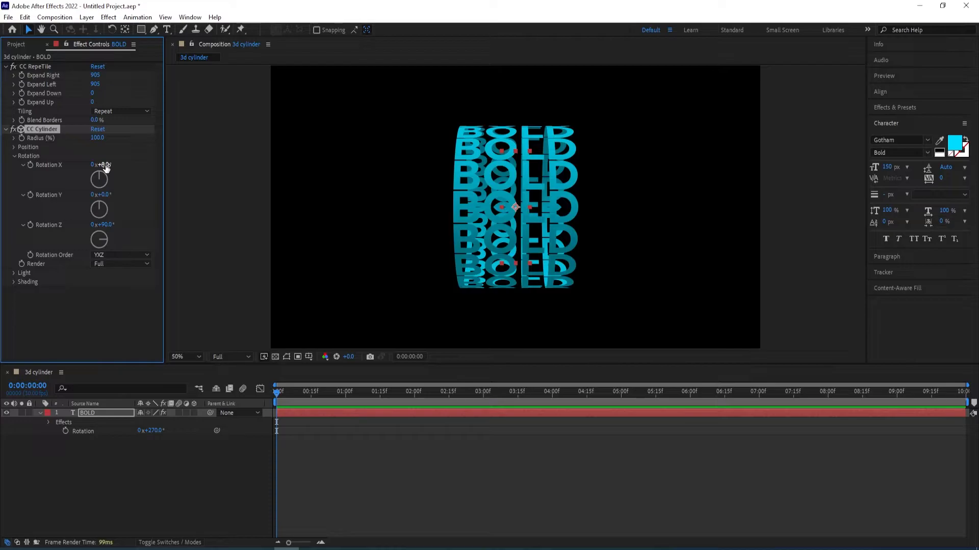
pyautogui.moveTo(105, 166); pyautogui.dragTo(93, 169)
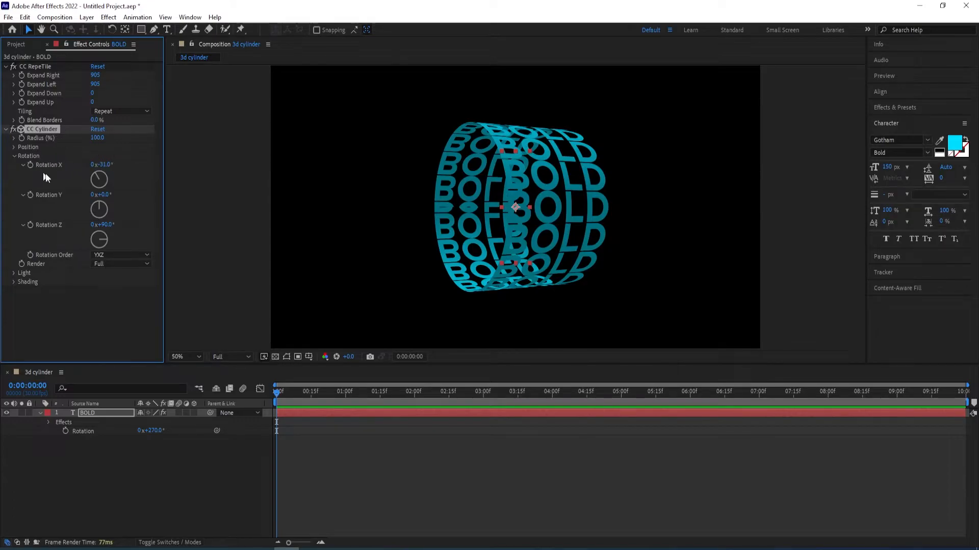
pyautogui.click(5, 129)
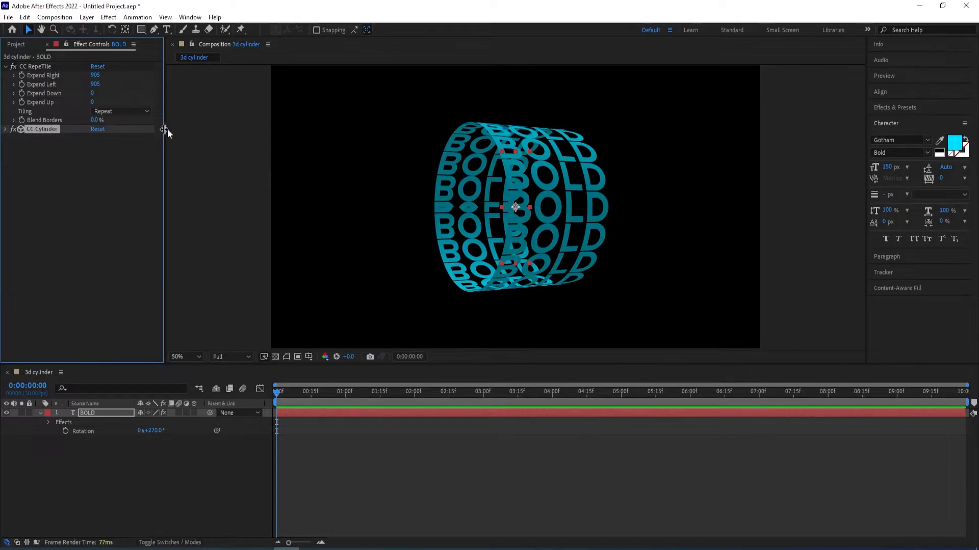
# Apply the Stylize Glow effect to the BOLD layer and move it above CC RepeTile in the effect order
pyautogui.click(903, 108)
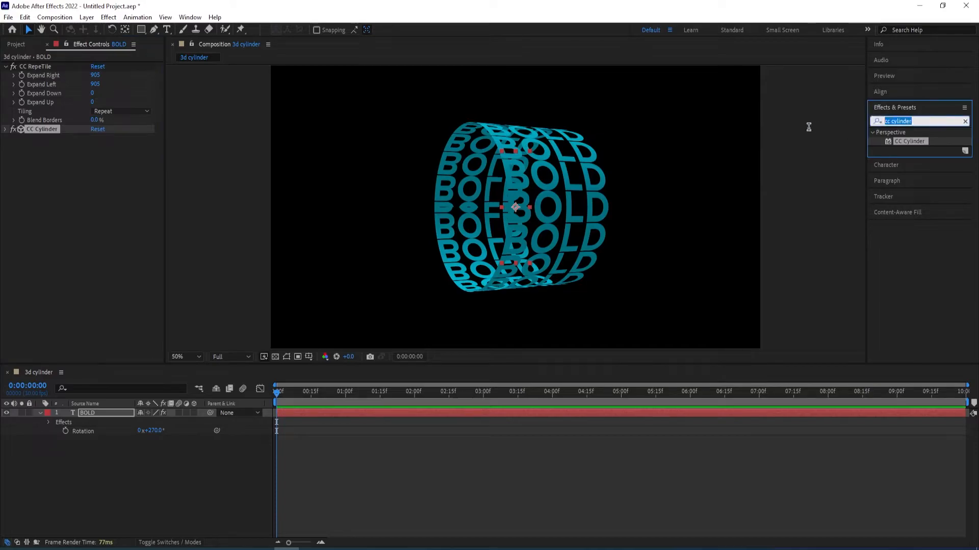
pyautogui.write('glow')
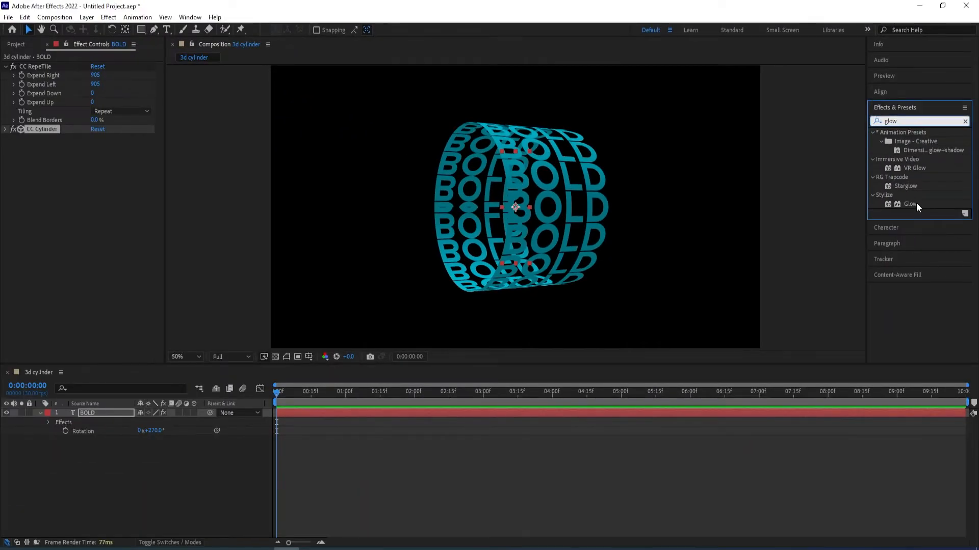
pyautogui.doubleClick(909, 204)
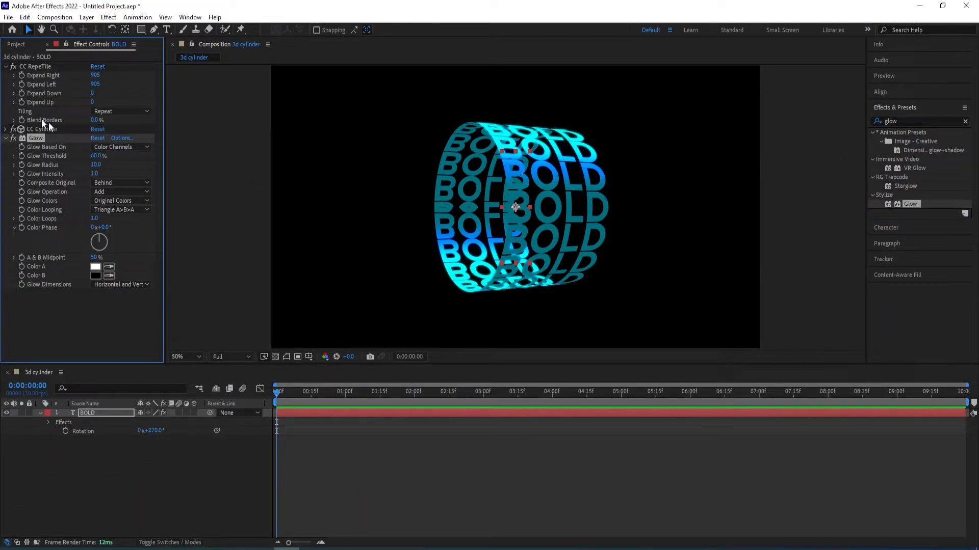
pyautogui.moveTo(32, 137); pyautogui.dragTo(35, 64)
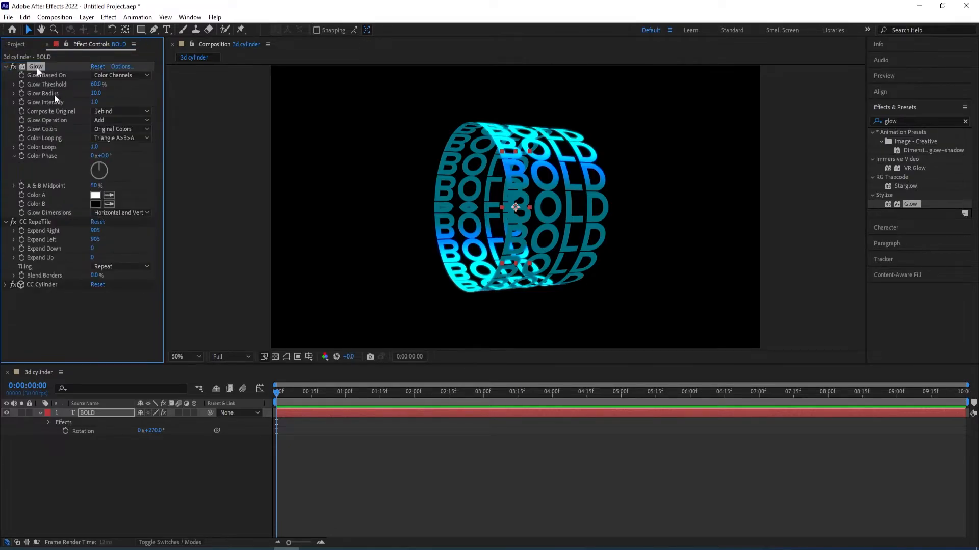
# Set the Glow effect's intensity to 0.8 and its radius to 17
pyautogui.click(96, 101)
pyautogui.write('0')
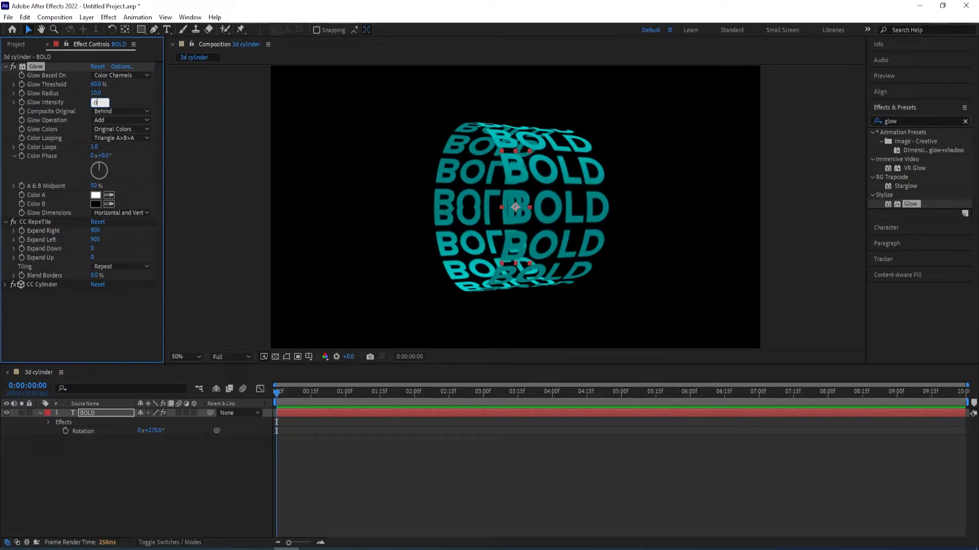
pyautogui.write('.8')
pyautogui.press('Return')
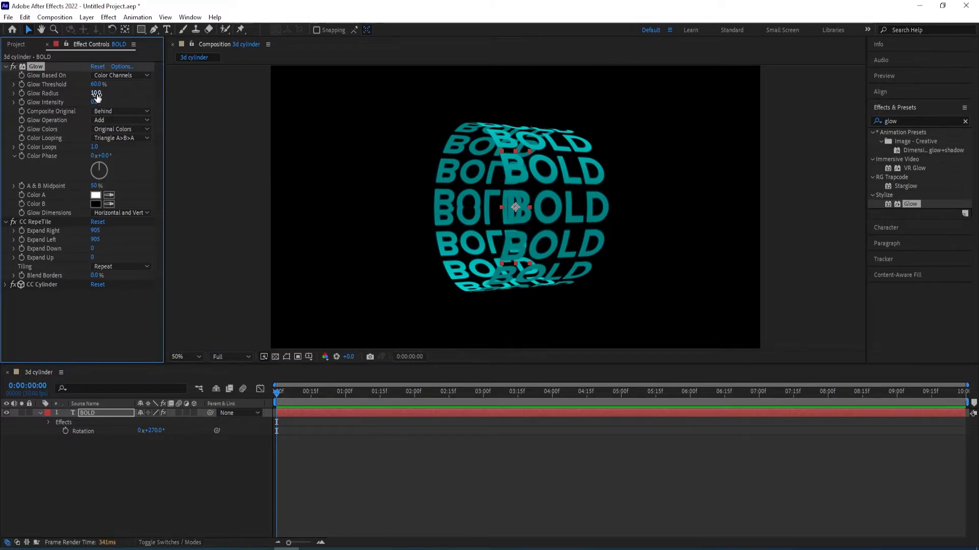
pyautogui.moveTo(95, 93); pyautogui.dragTo(98, 94)
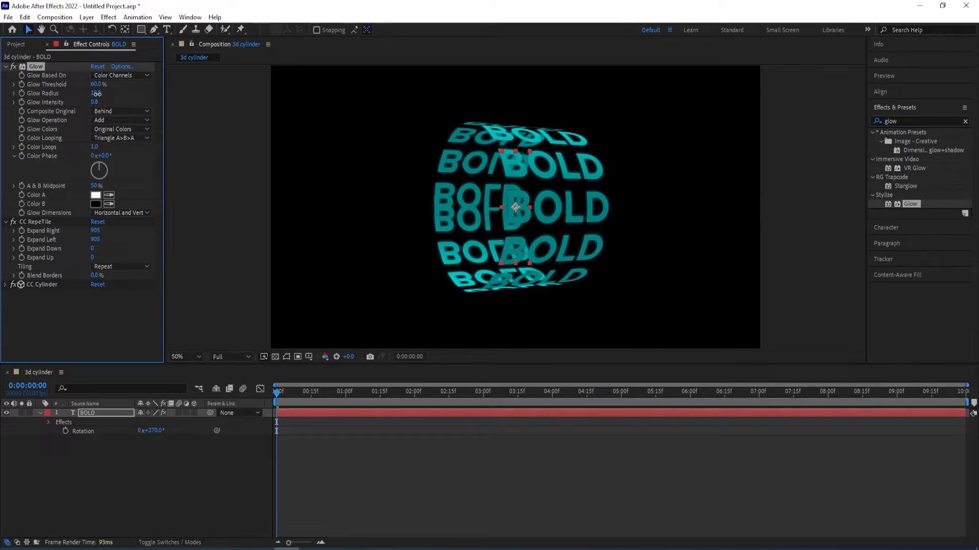
pyautogui.write('17')
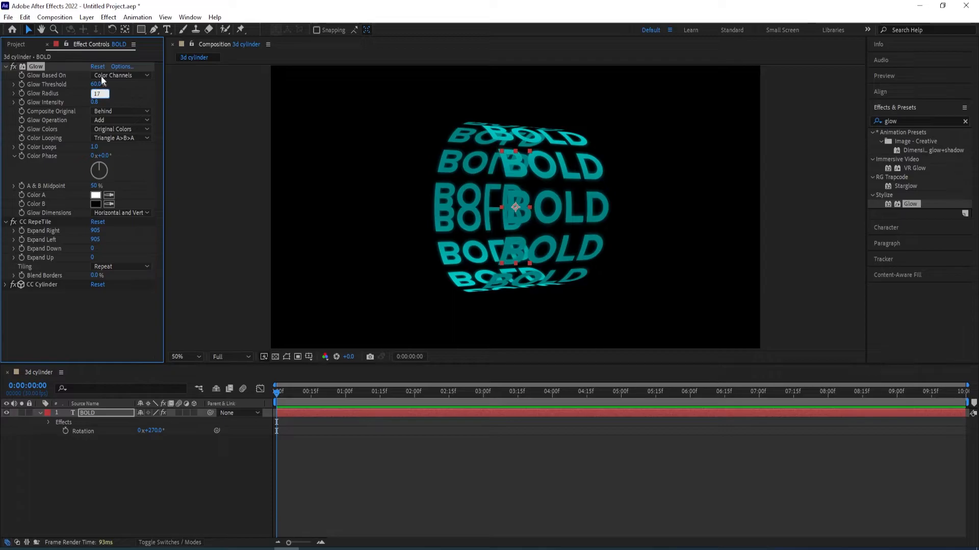
pyautogui.press('Return')
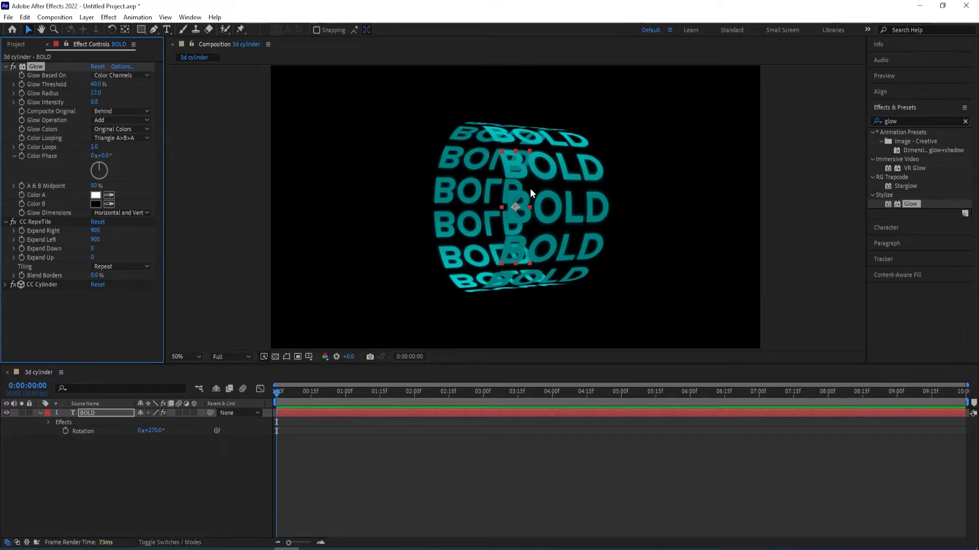
# Inspect the BOLD text up close with the Glow effect switched off and on again to compare the look
pyautogui.press('.')
pyautogui.press('.')
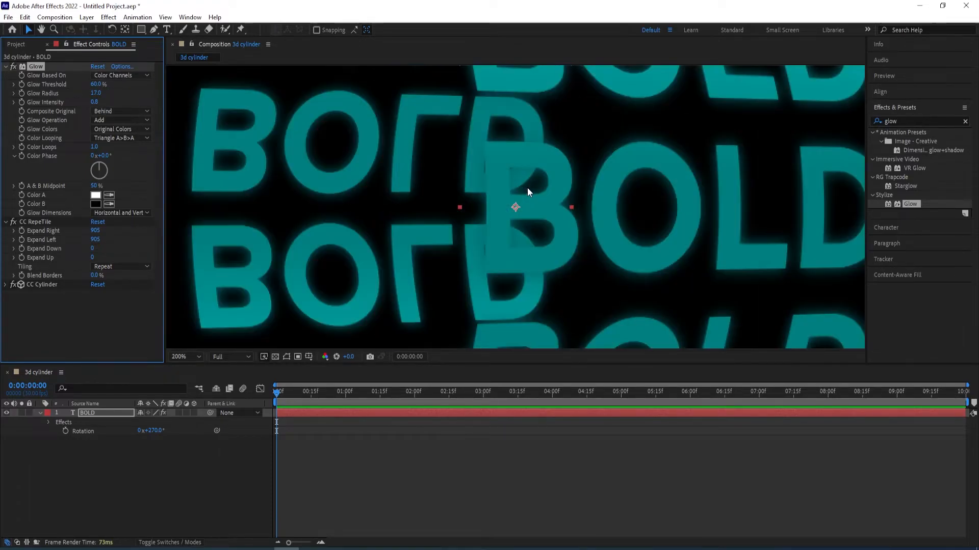
pyautogui.click(10, 74)
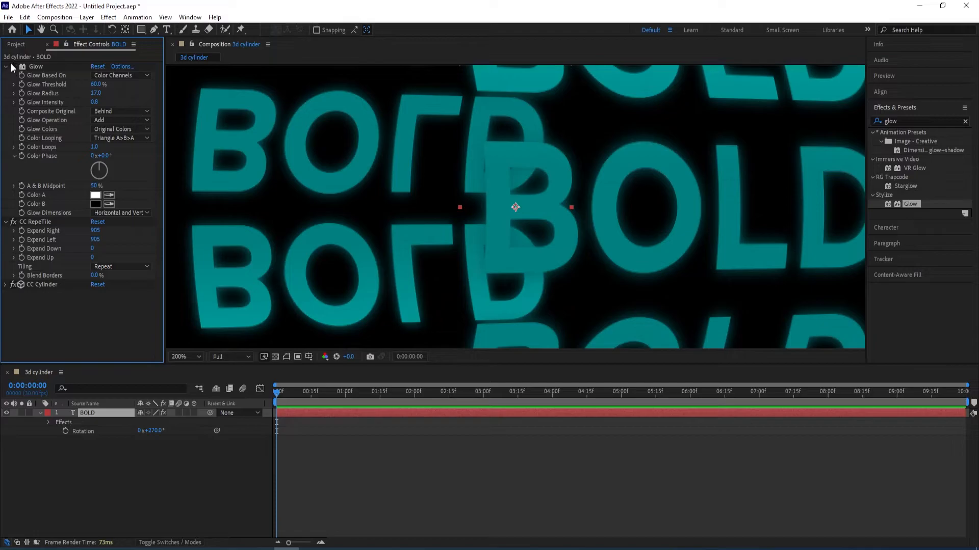
pyautogui.click(13, 67)
pyautogui.click(12, 66)
pyautogui.scroll(-4, 440, 150)
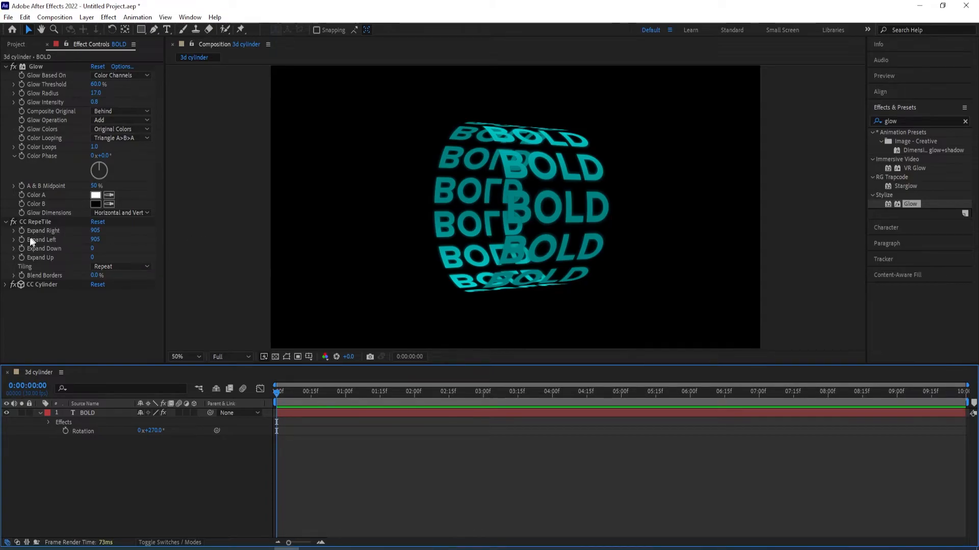
# Add the expression time*-25 to CC Cylinder's Rotation Y so the cylinder spins continuously
pyautogui.click(50, 287)
pyautogui.click(5, 284)
pyautogui.scroll(-3, 77, 255)
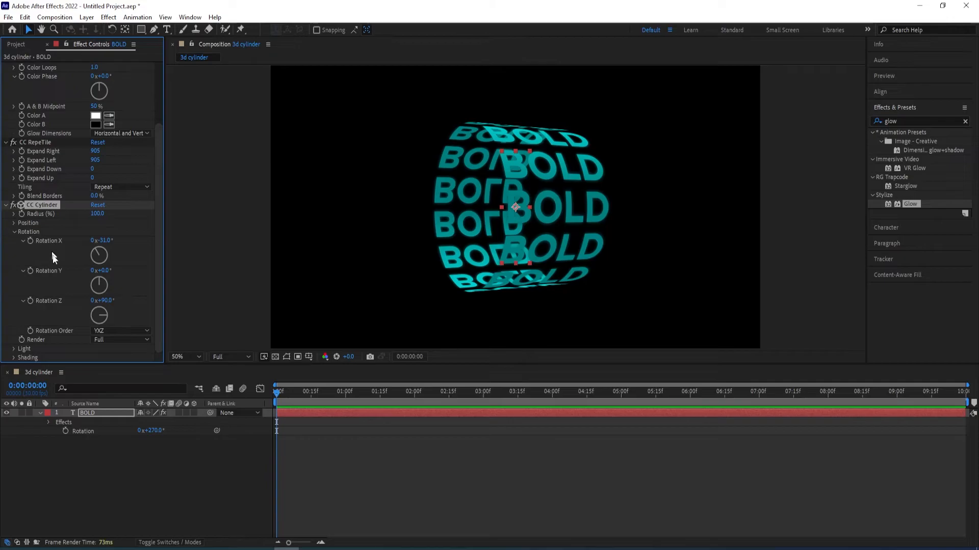
pyautogui.keyDown('alt'); pyautogui.click(31, 271); pyautogui.keyUp('alt')
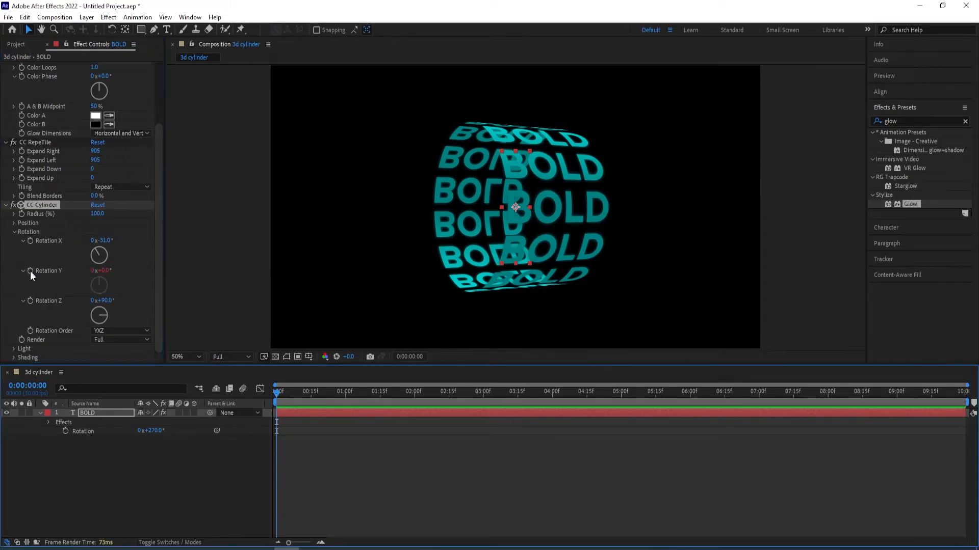
pyautogui.write('time*-25')
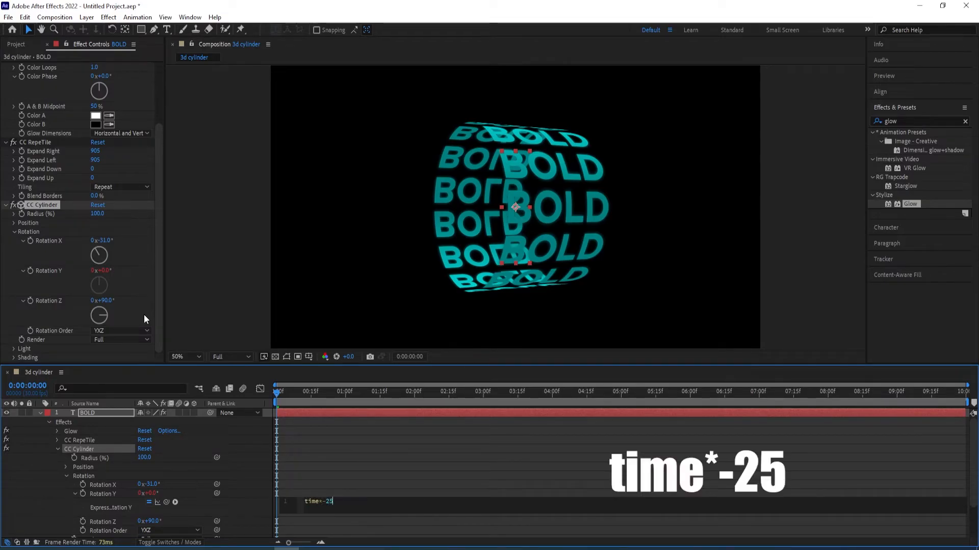
pyautogui.click(359, 463)
# Preview the Rotation Y animation and move the playhead back near the start of the timeline
pyautogui.press('space')
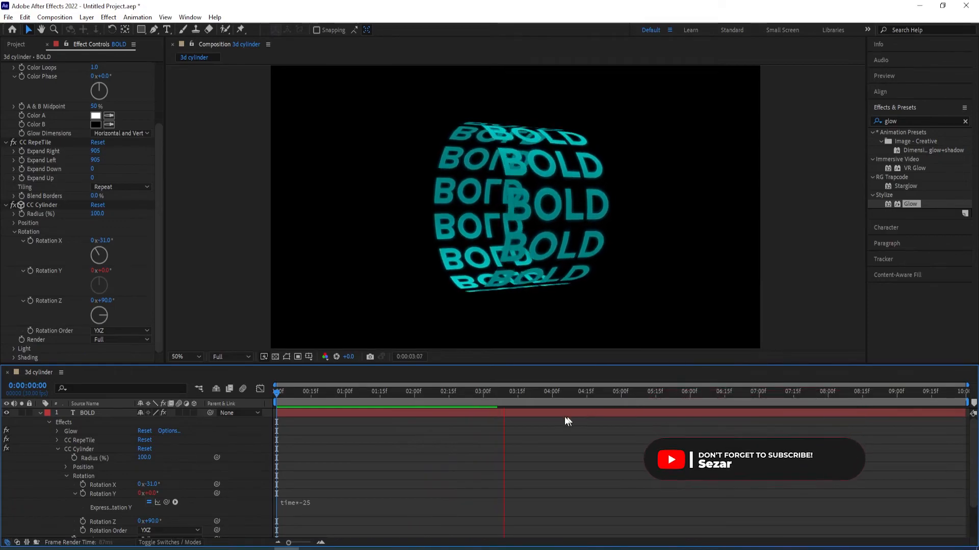
pyautogui.press('space')
pyautogui.moveTo(528, 394); pyautogui.dragTo(295, 396)
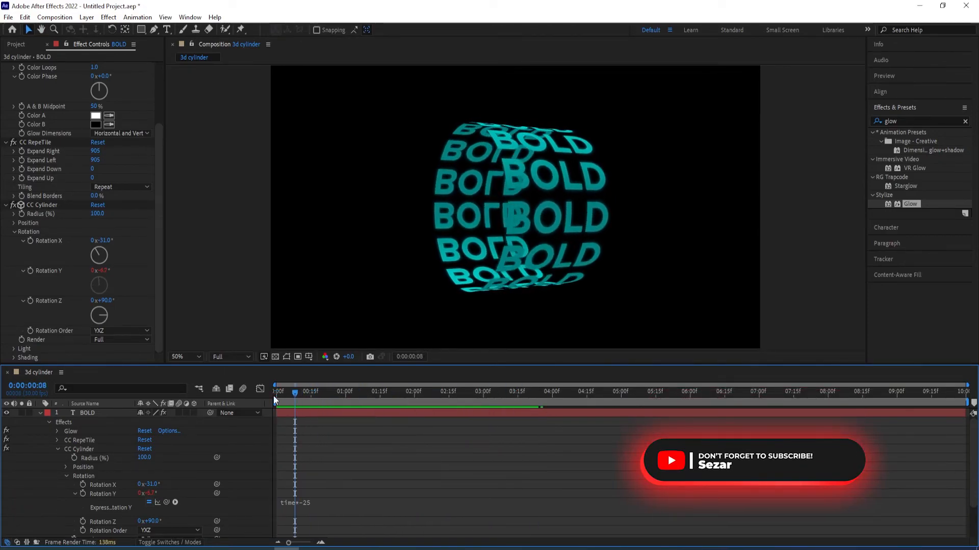
# Add the expression time*25 to CC Cylinder's Rotation X
pyautogui.keyDown('alt'); pyautogui.click(30, 240); pyautogui.keyUp('alt')
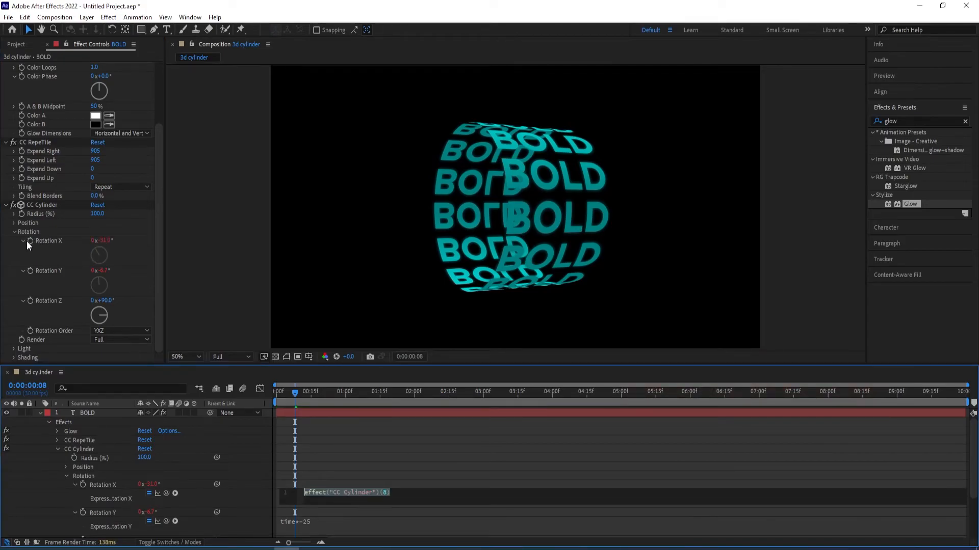
pyautogui.write('time')
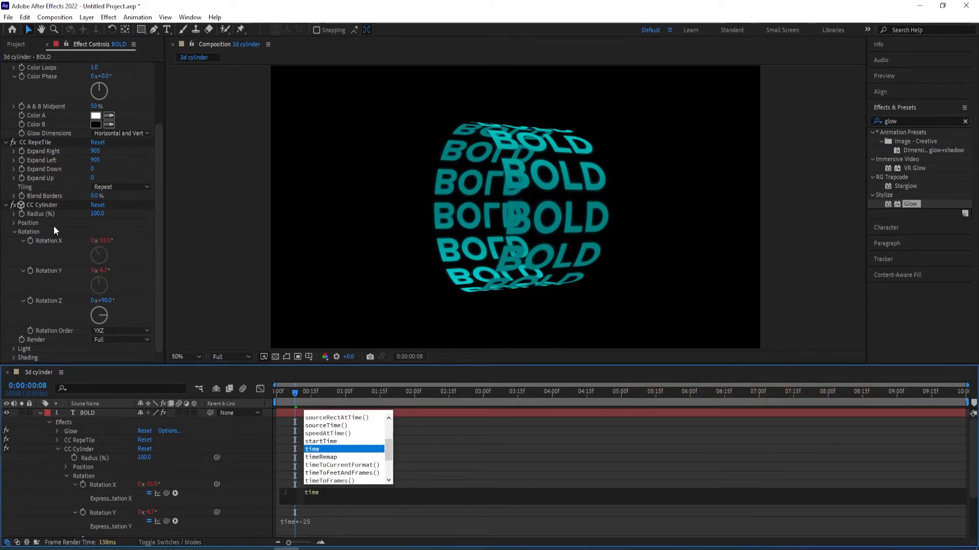
pyautogui.write('*')
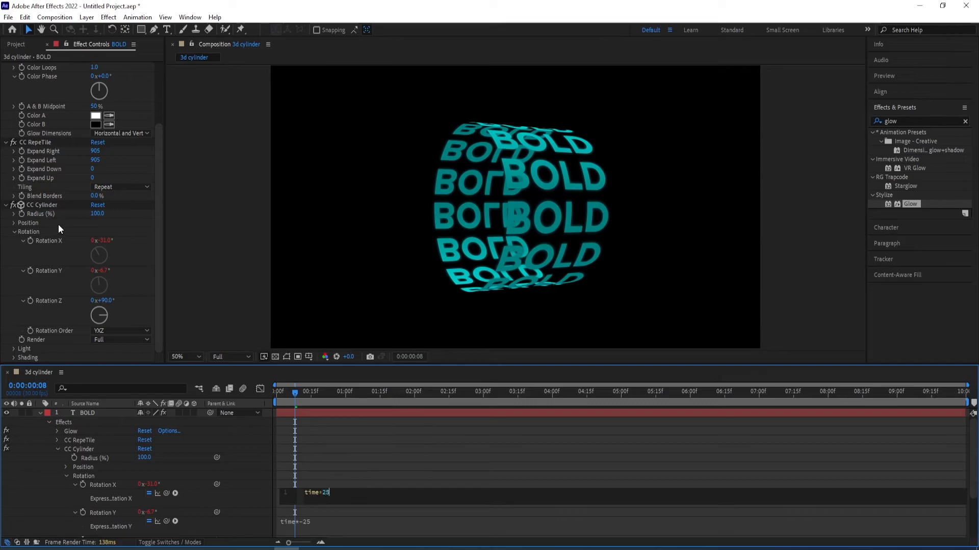
pyautogui.click(345, 470)
# Preview the combined X and Y rotation of the cylinder from the first frame
pyautogui.moveTo(295, 390); pyautogui.dragTo(276, 391)
pyautogui.press('space')
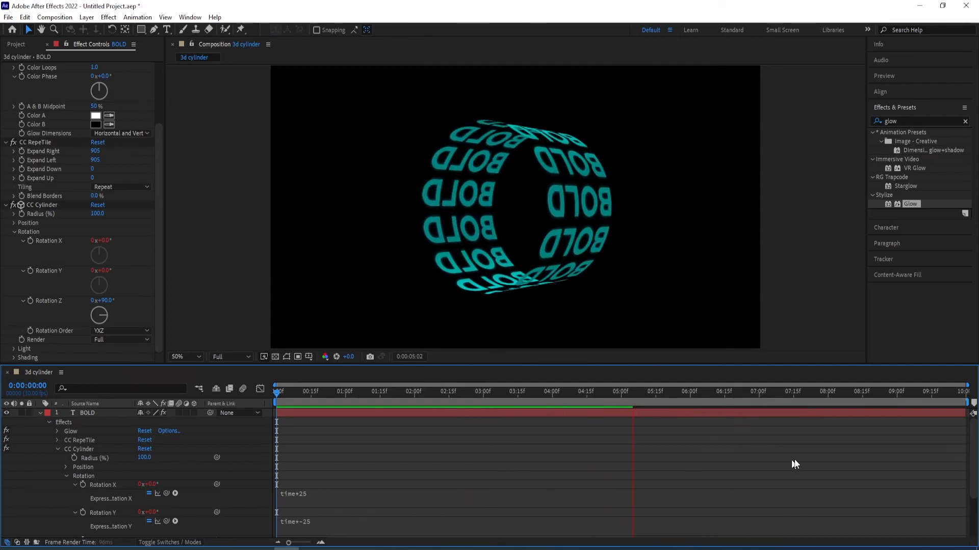
pyautogui.press('space')
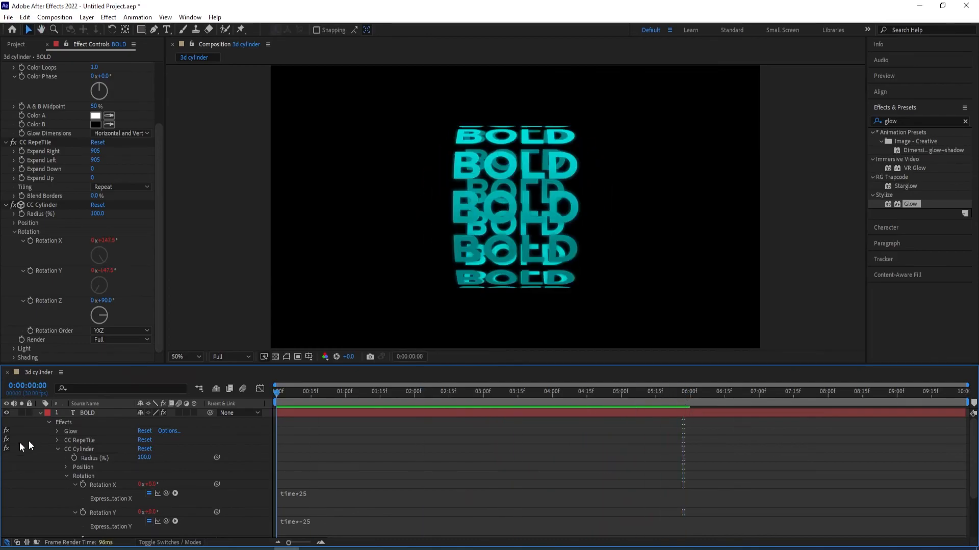